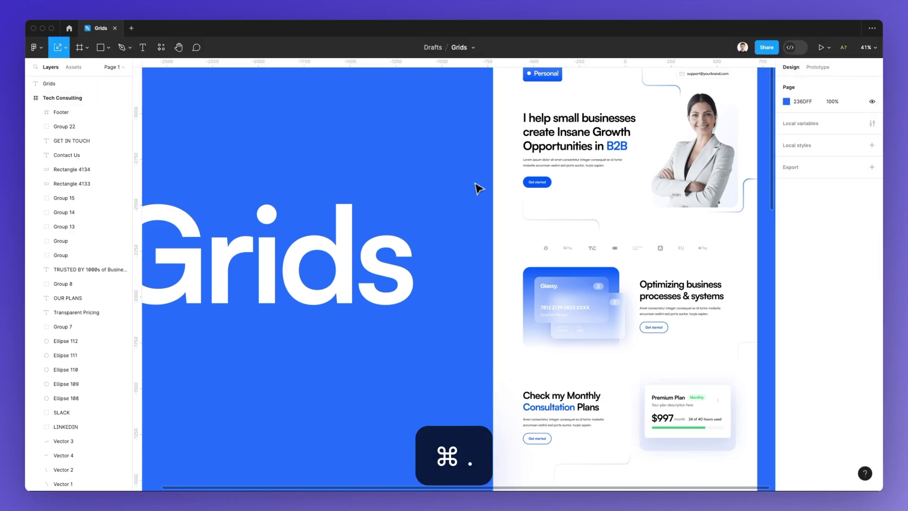
- Select the large 'Grids' title text on the canvas
scroll(479, 189, up, 2)
scroll(479, 190, right, 2)
scroll(479, 189, right, 3)
click(247, 303)
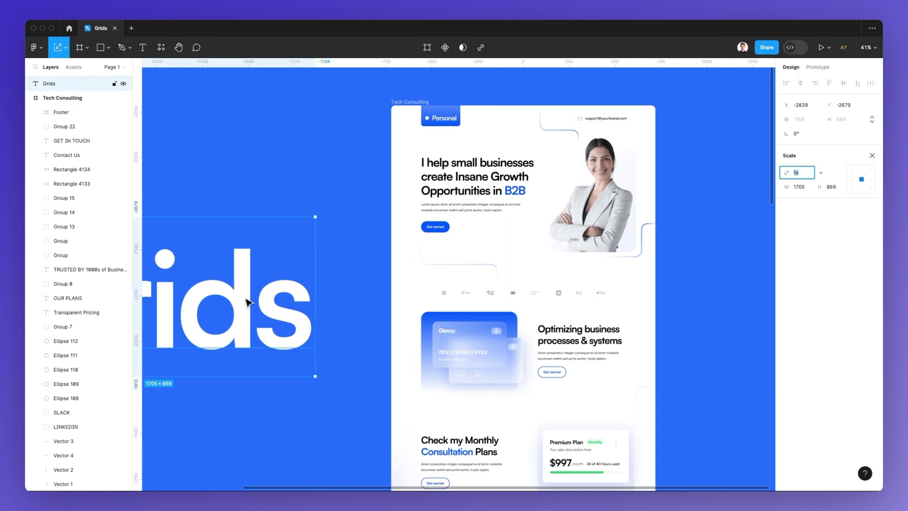
scroll(283, 253, right, 1)
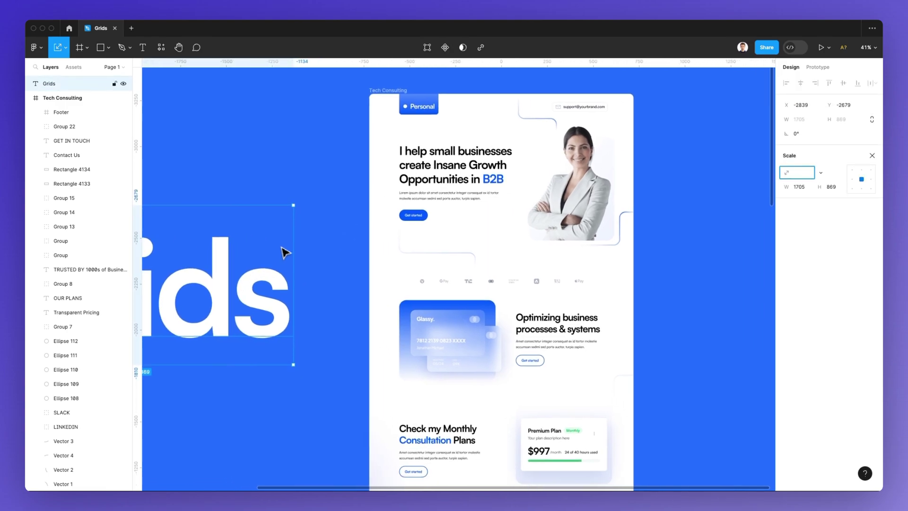
- Delete the 'Grids' title text and select the Tech Consulting frame
key(Delete)
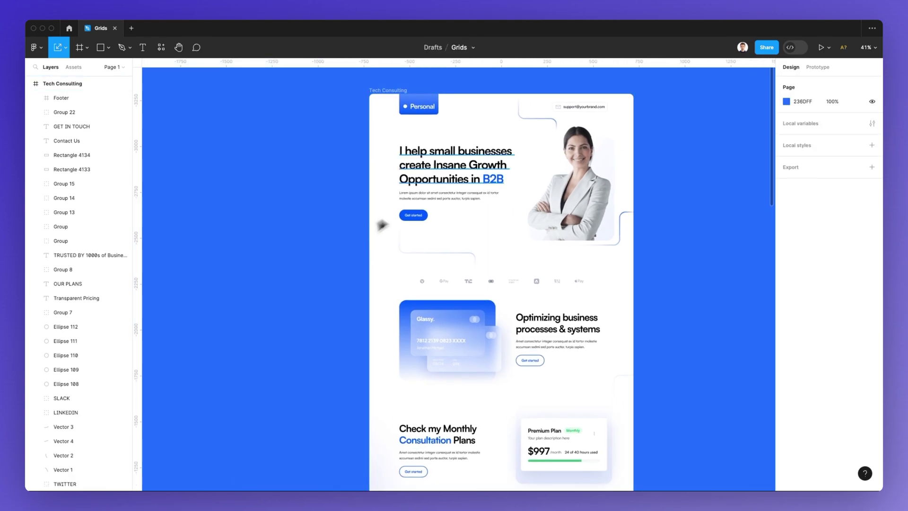
scroll(516, 122, up, 3)
click(346, 92)
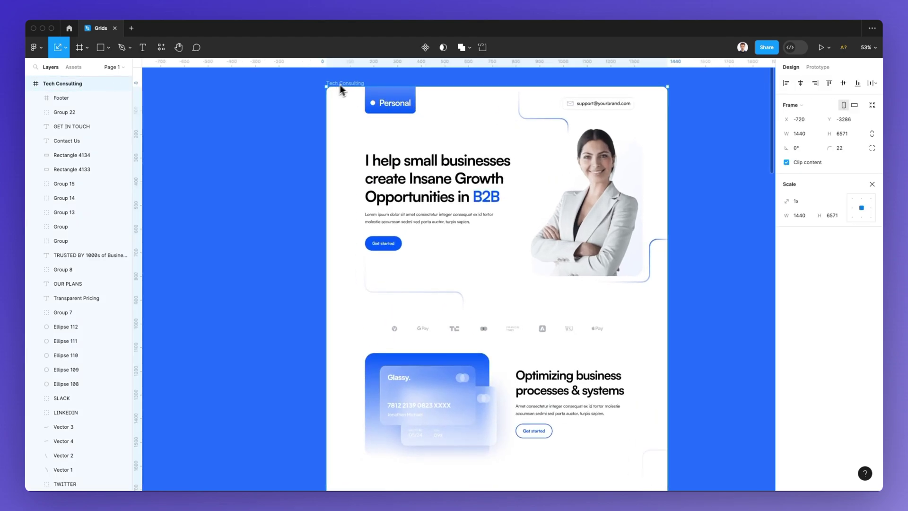
click(871, 184)
scroll(720, 204, right, 1)
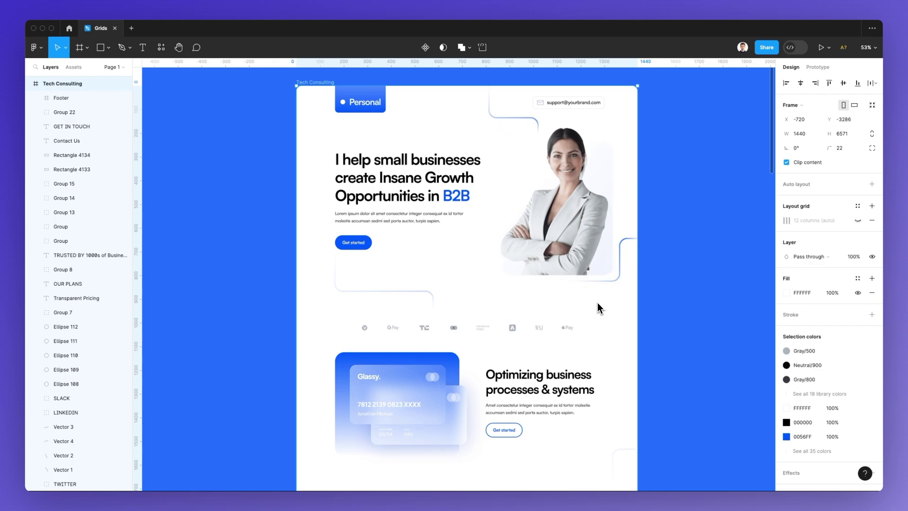
- Make the Tech Consulting frame's 12-column layout grid visible
click(858, 220)
scroll(558, 257, right, 2)
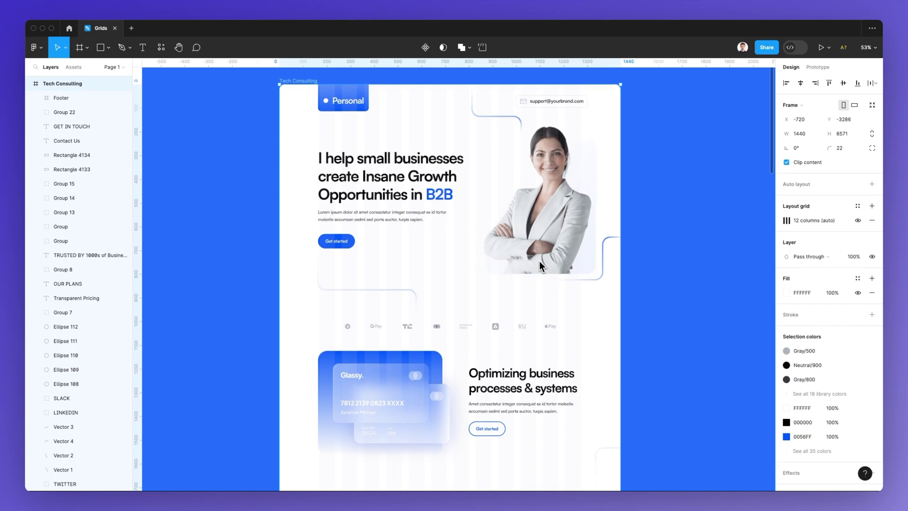
ctrl+scroll(539, 264, up, 3)
scroll(537, 261, up, 2)
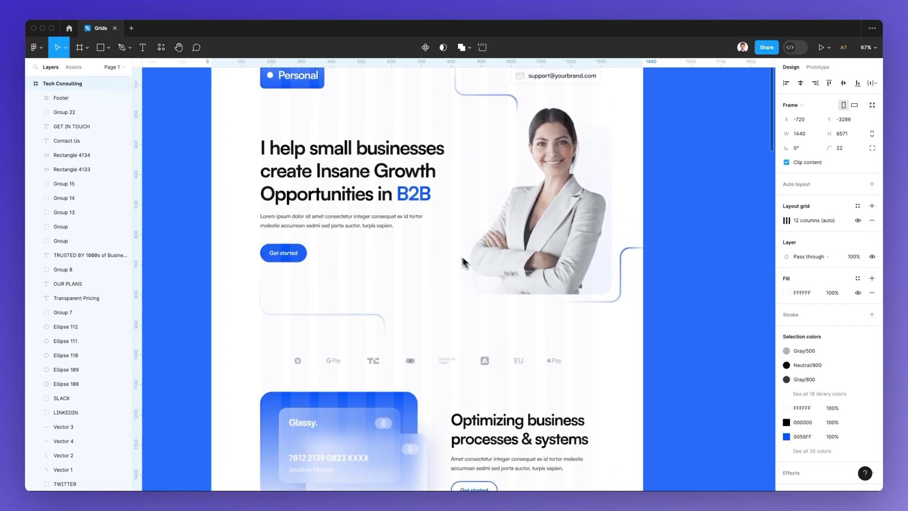
scroll(447, 251, up, 2)
ctrl+scroll(447, 251, down, 3)
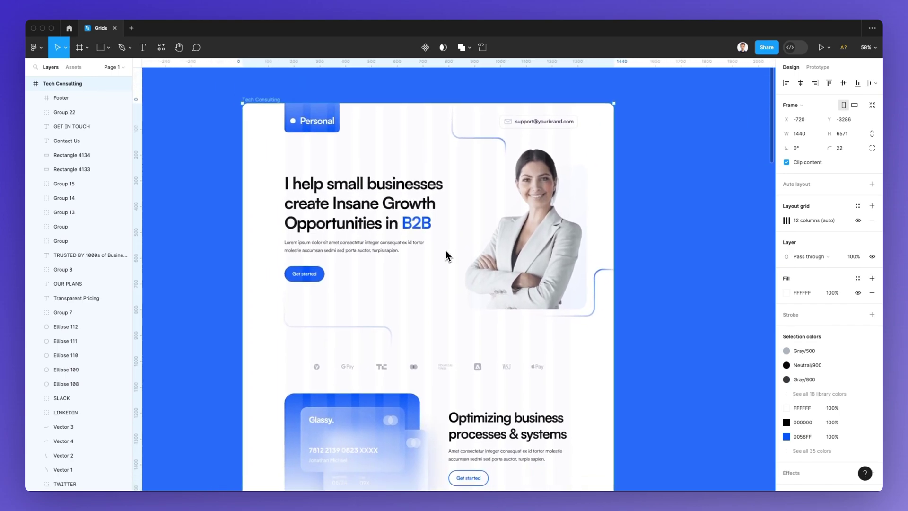
scroll(445, 251, down, 1)
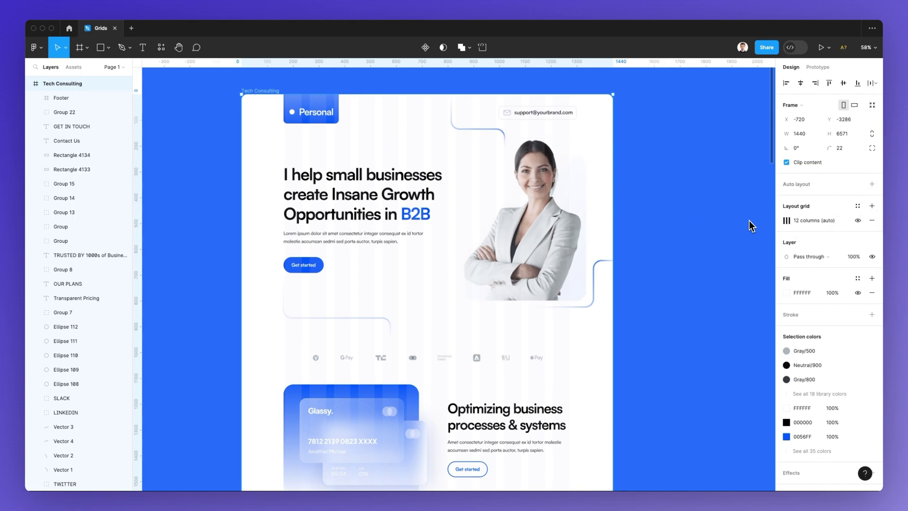
scroll(751, 224, right, 1)
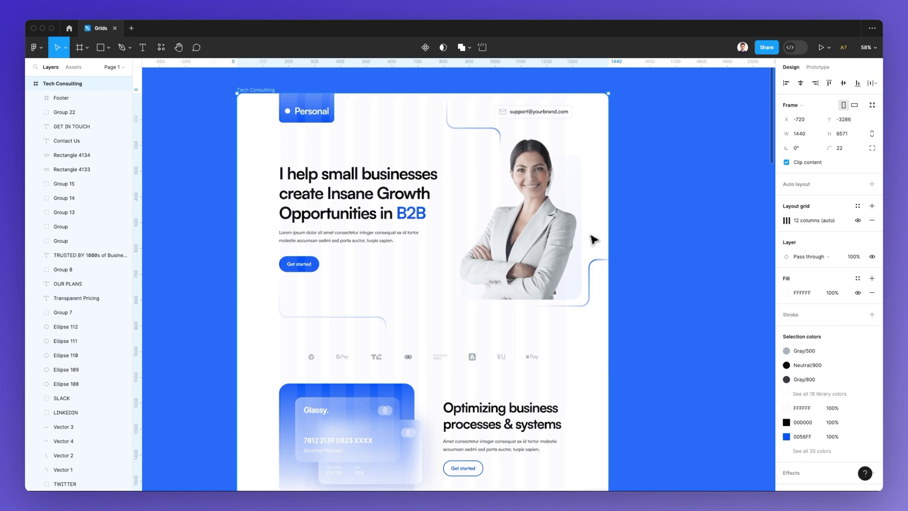
scroll(594, 240, right, 5)
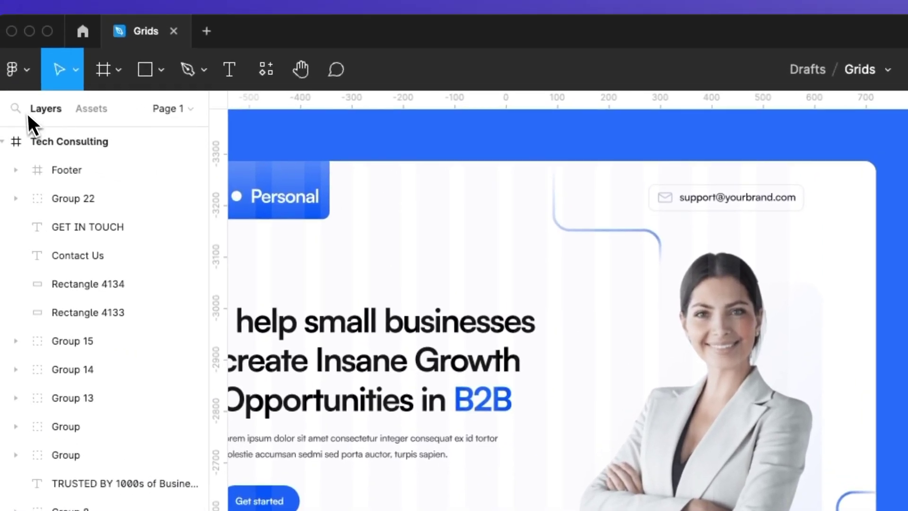
- Draw a new 823×731 frame and move it right of the landing page
click(103, 69)
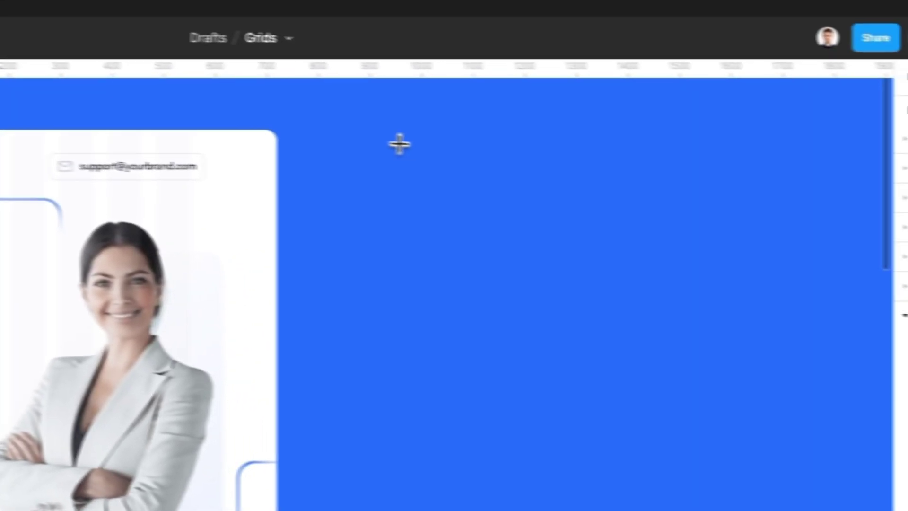
drag(382, 131, 807, 510)
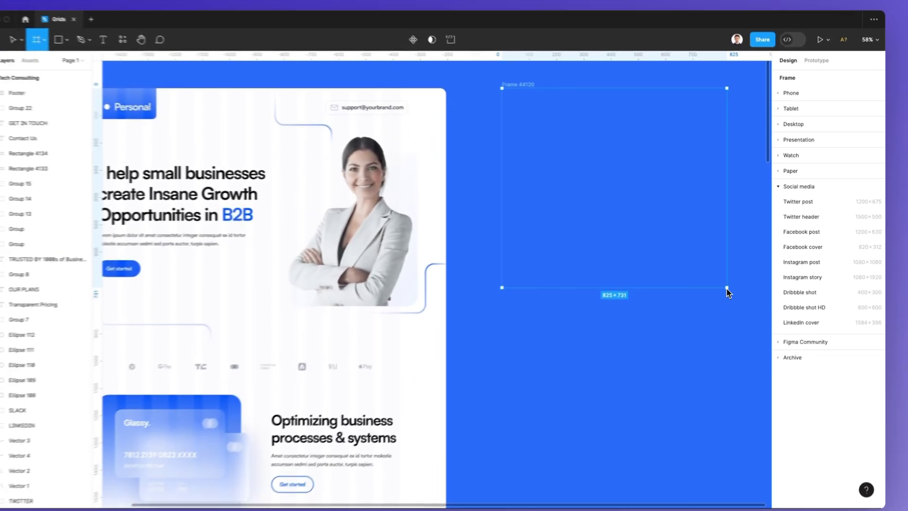
drag(726, 293, 726, 291)
scroll(584, 236, right, 5)
drag(438, 210, 695, 200)
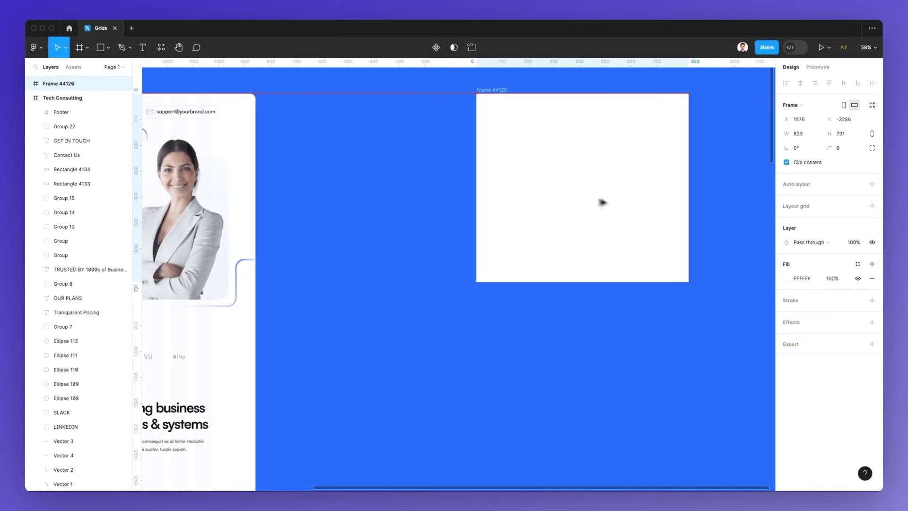
scroll(693, 202, right, 5)
scroll(634, 205, left, 2)
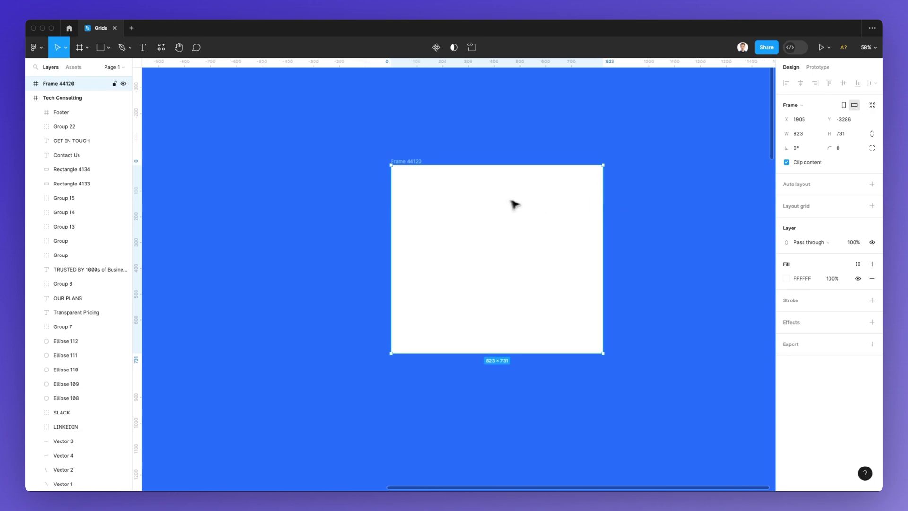
scroll(498, 203, up, 3)
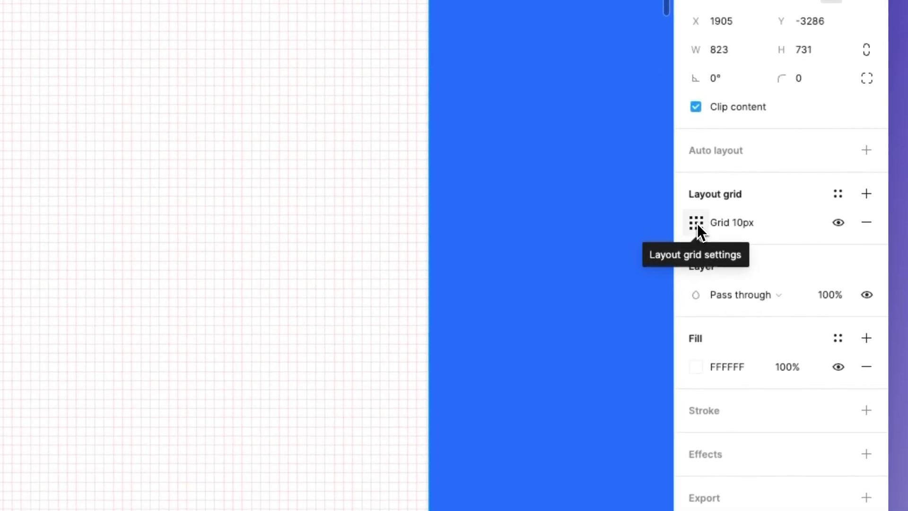
- Set the new frame's square grid size to 50
click(786, 220)
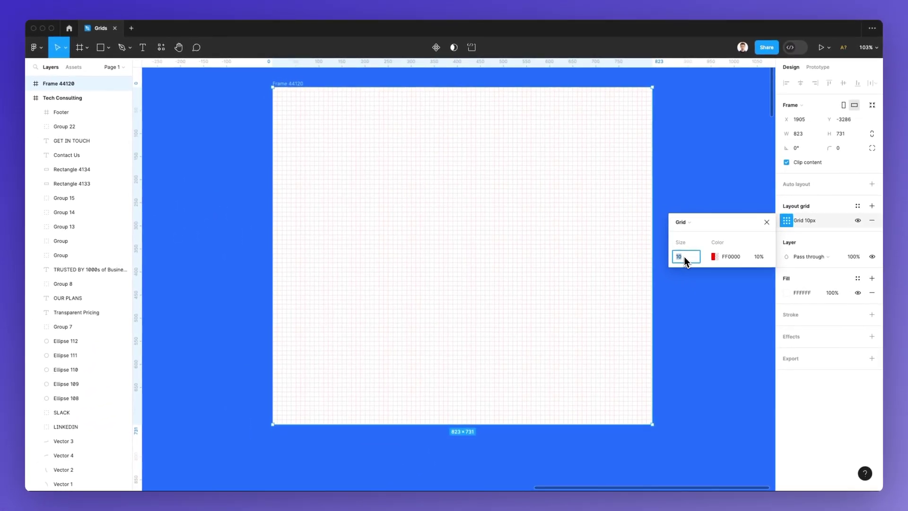
text(50)
key(Return)
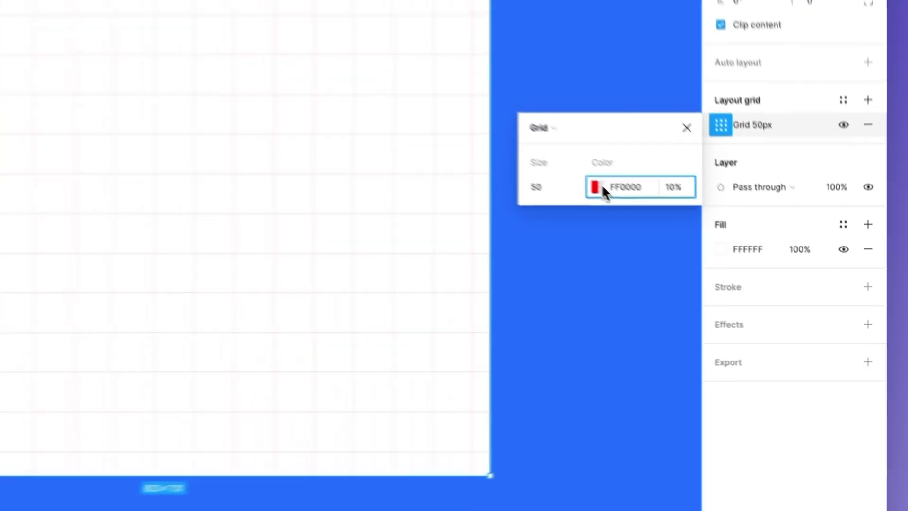
- Colour the grid lines solid black 000000 at 100% opacity
click(717, 256)
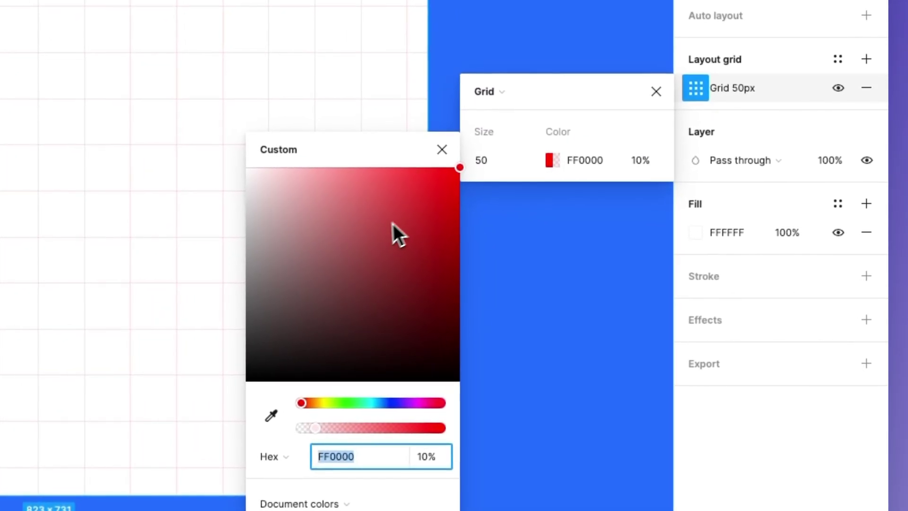
drag(390, 403, 396, 402)
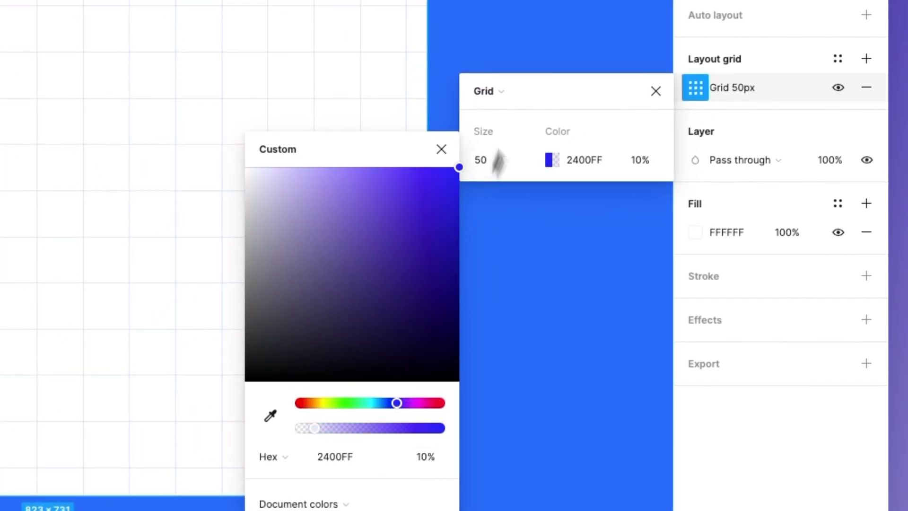
drag(314, 428, 406, 427)
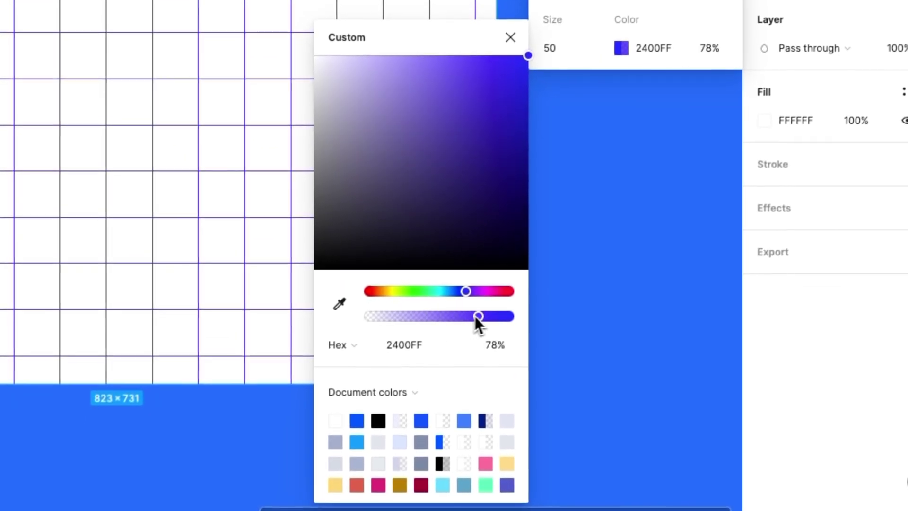
drag(475, 316, 533, 318)
drag(428, 203, 575, 289)
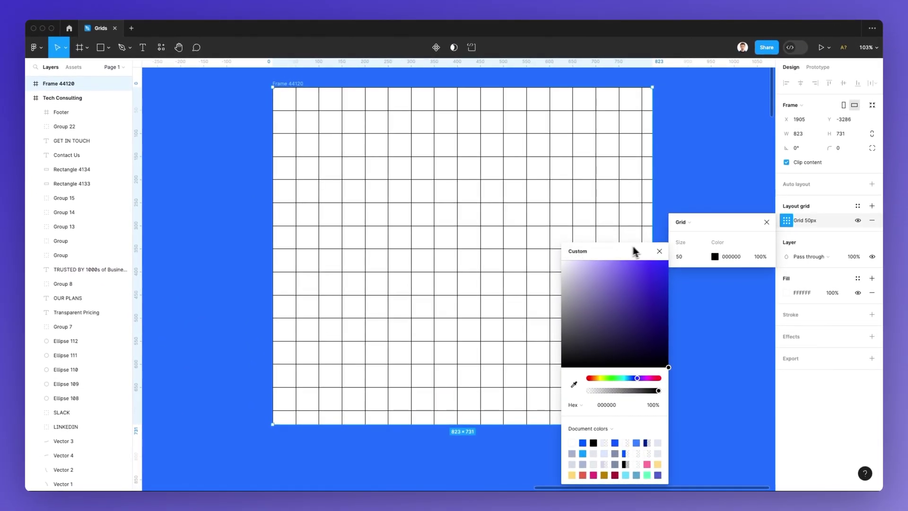
- Close the colour picker and show the layout grid type choices (Grid, Columns, Rows)
click(659, 252)
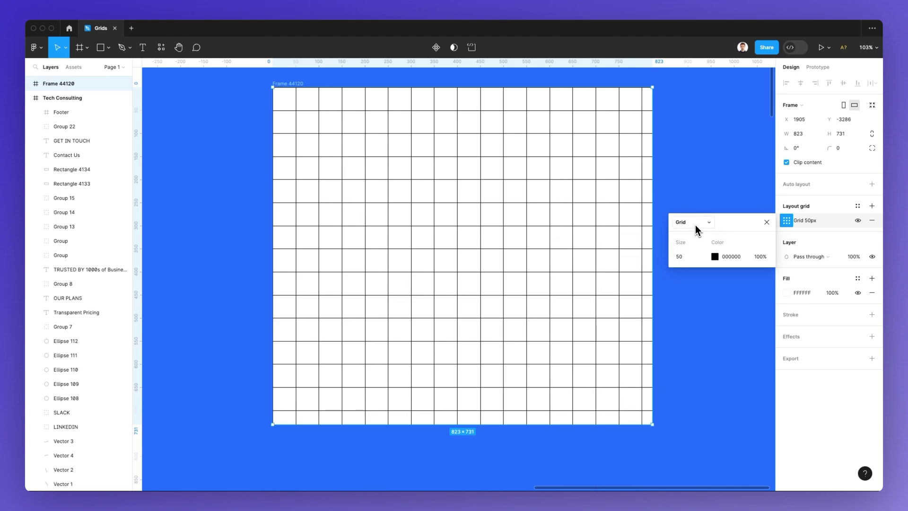
scroll(592, 231, down, 3)
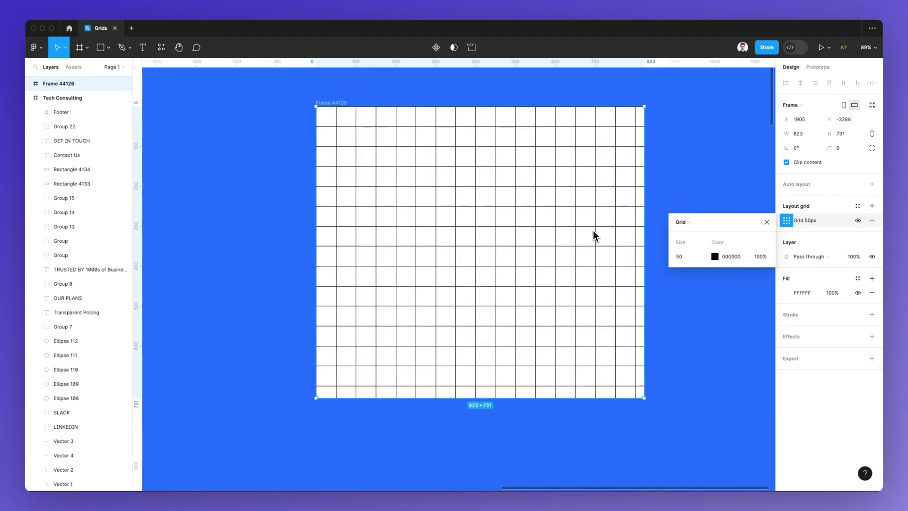
scroll(593, 231, left, 2)
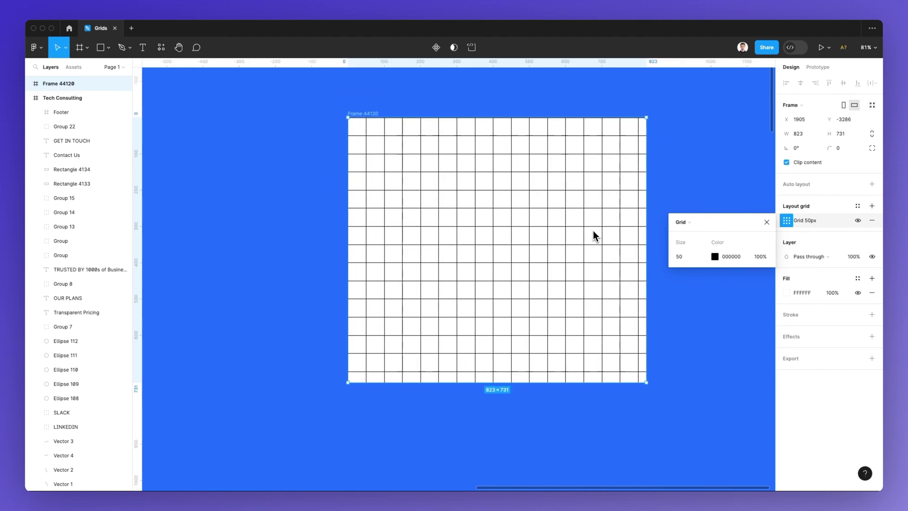
scroll(592, 231, left, 1)
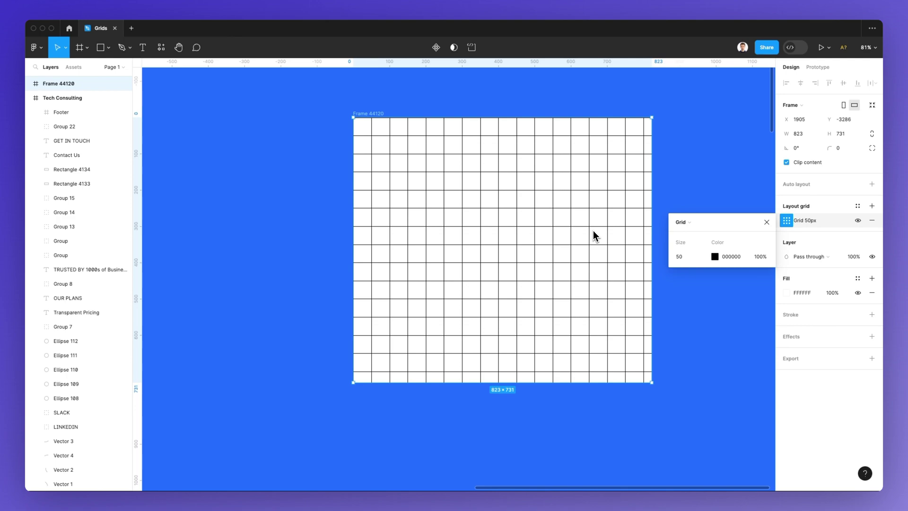
scroll(593, 230, left, 5)
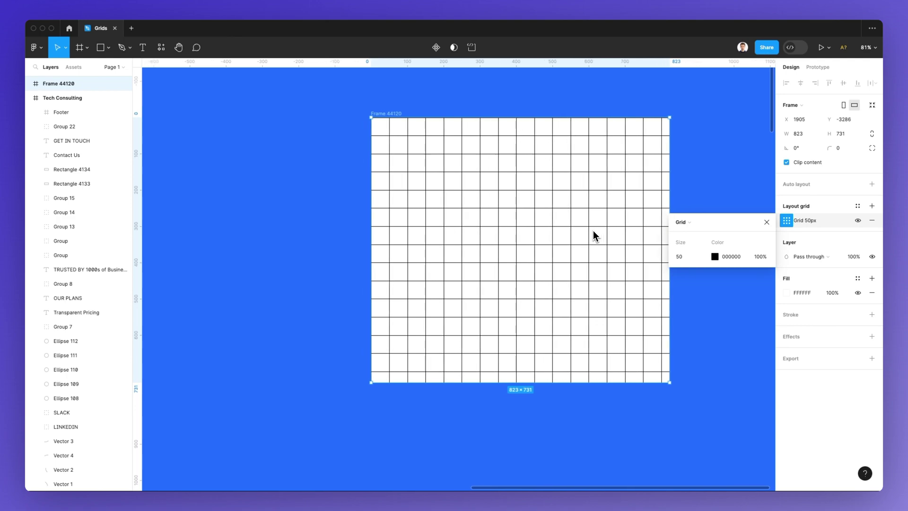
scroll(593, 231, right, 6)
scroll(592, 231, right, 1)
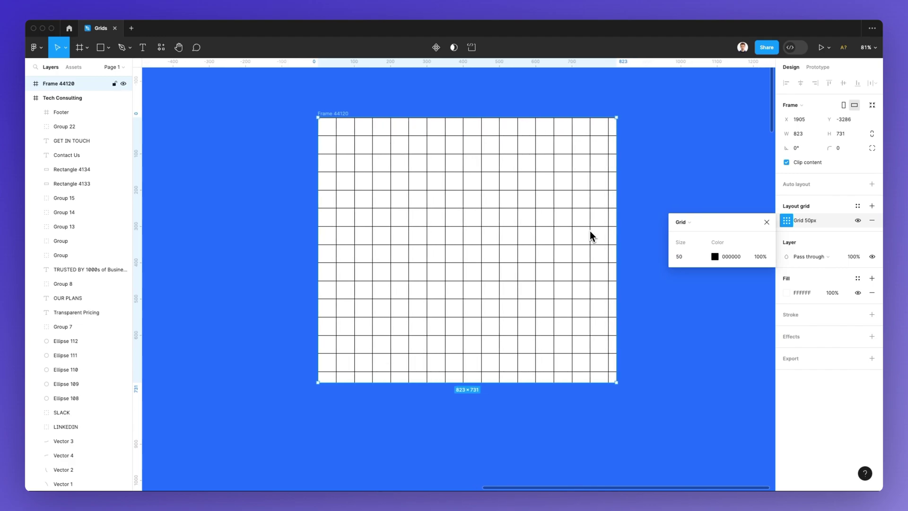
click(681, 222)
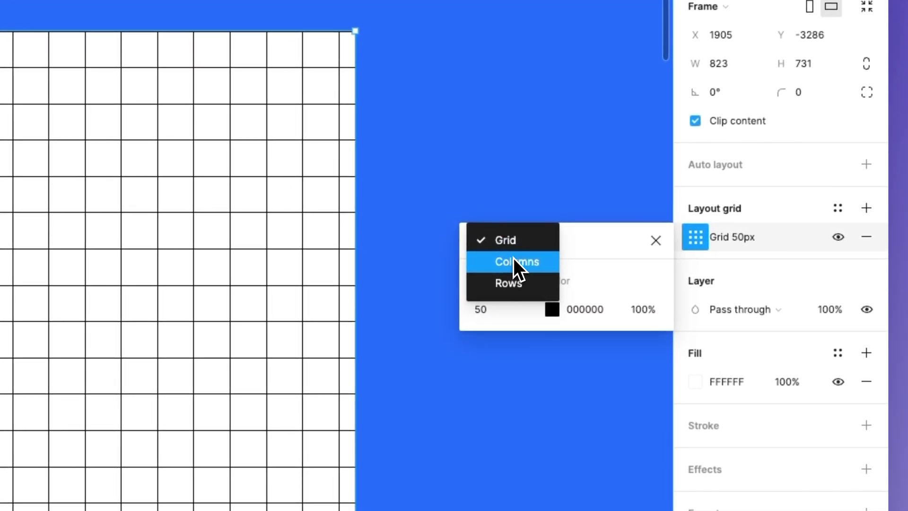
- Change the grid to 5 stretch columns coloured light blue-grey ECEEF5
click(512, 262)
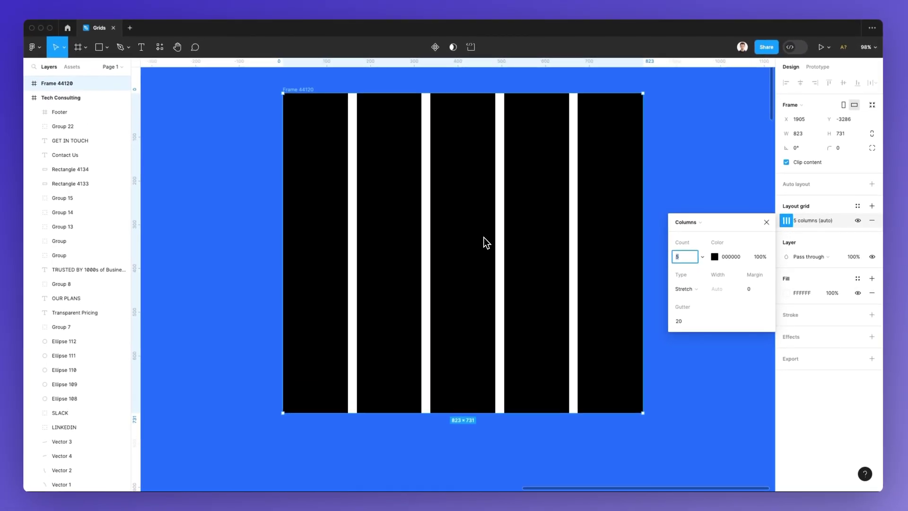
click(715, 256)
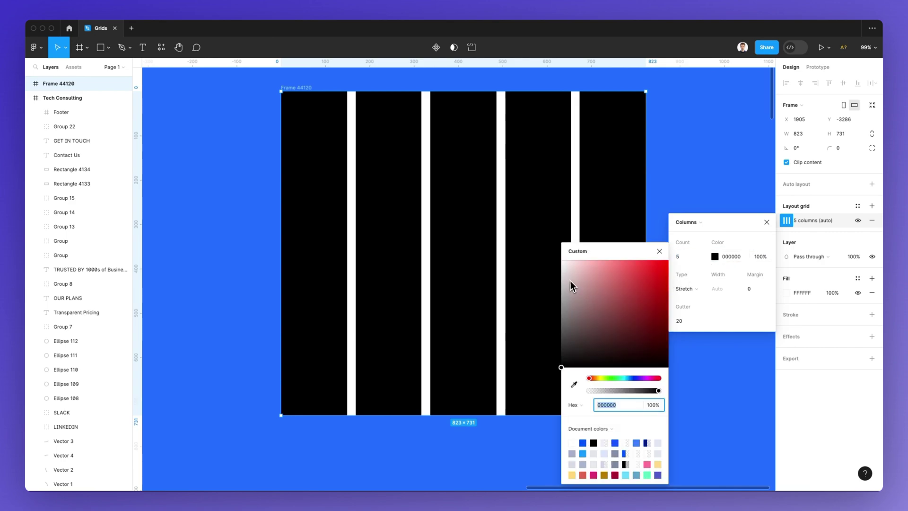
drag(570, 276, 551, 275)
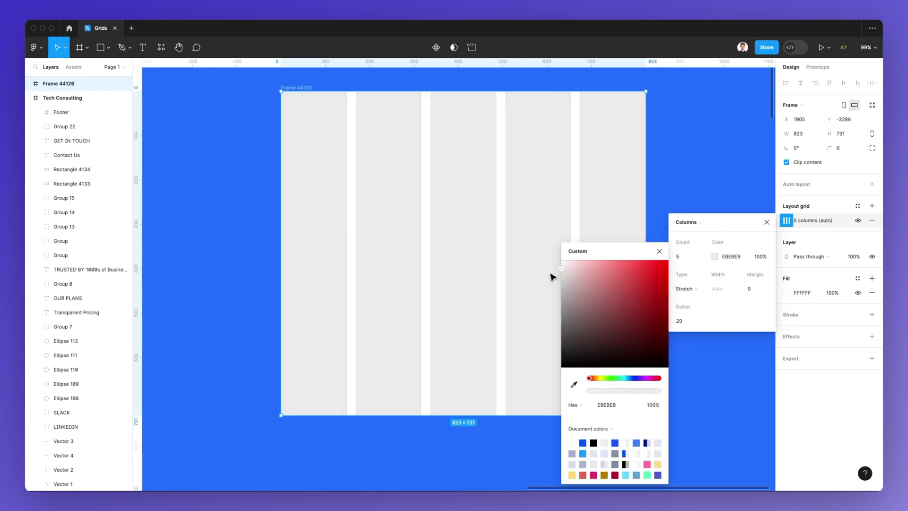
click(632, 379)
drag(563, 266, 567, 269)
scroll(522, 271, down, 3)
scroll(521, 270, down, 2)
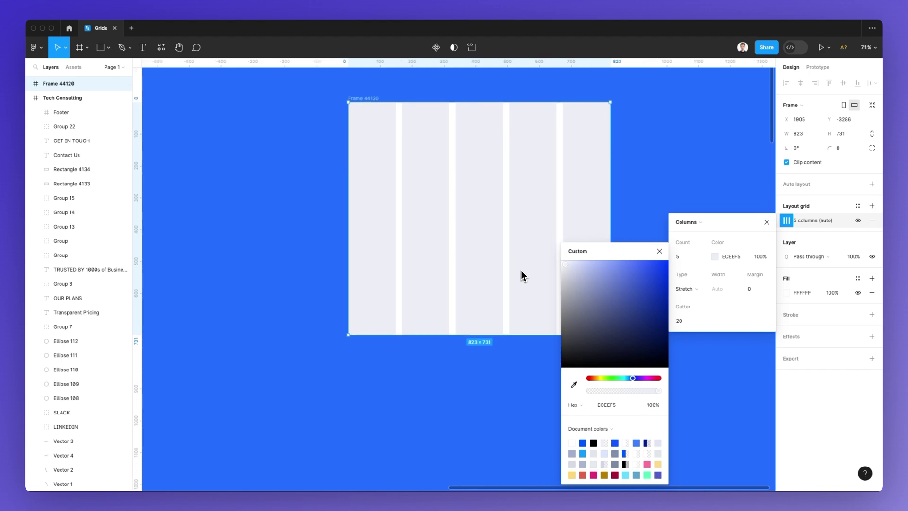
scroll(521, 270, down, 2)
scroll(521, 270, left, 6)
scroll(521, 271, left, 10)
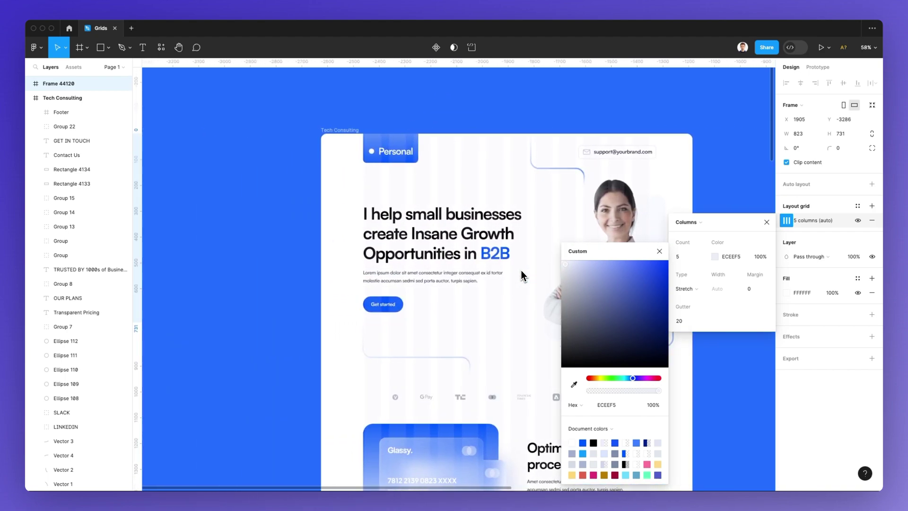
scroll(514, 261, down, 1)
scroll(514, 261, right, 1)
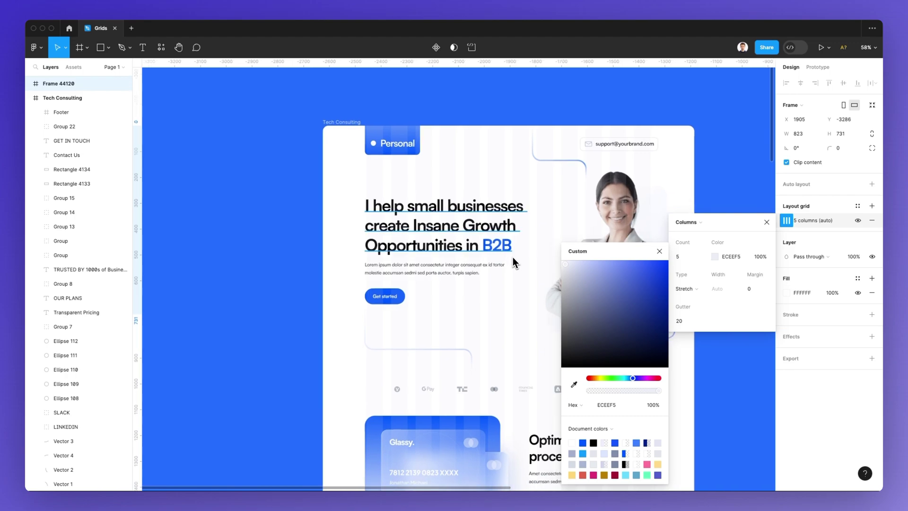
scroll(434, 187, down, 1)
scroll(434, 187, right, 1)
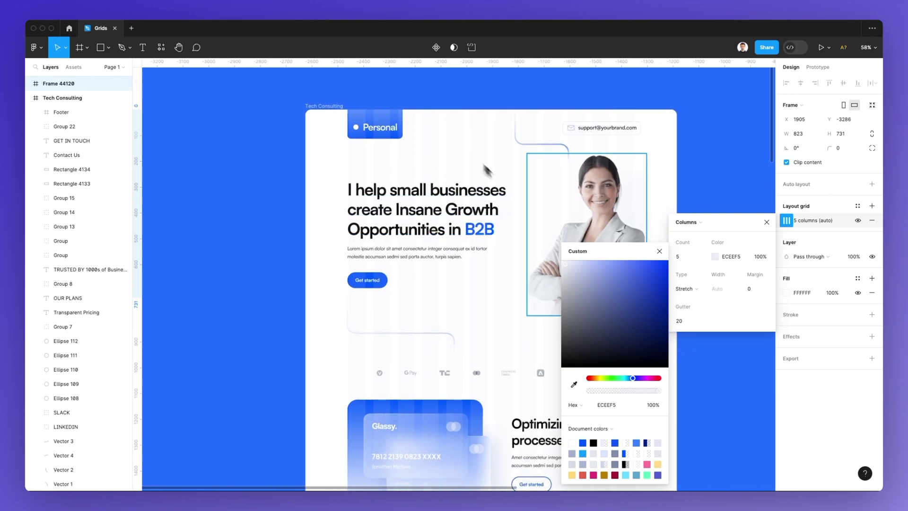
scroll(497, 217, up, 4)
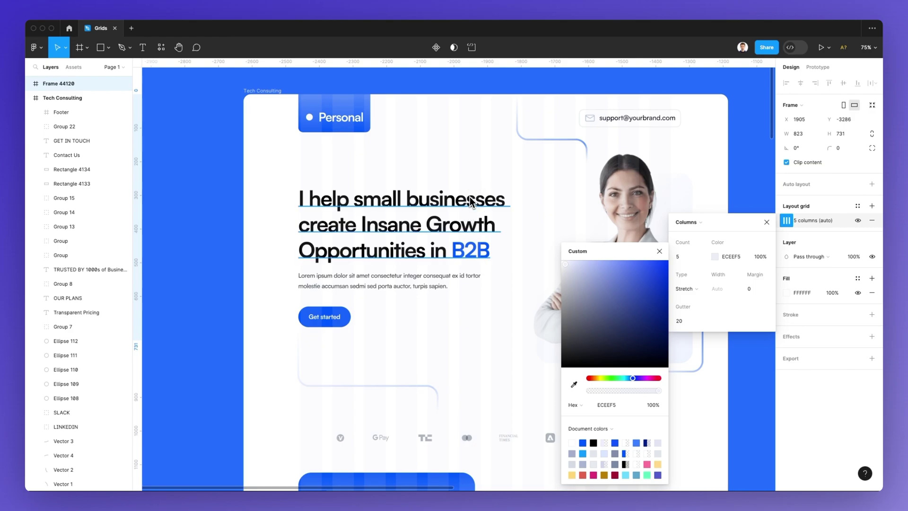
scroll(473, 204, down, 1)
scroll(473, 203, right, 1)
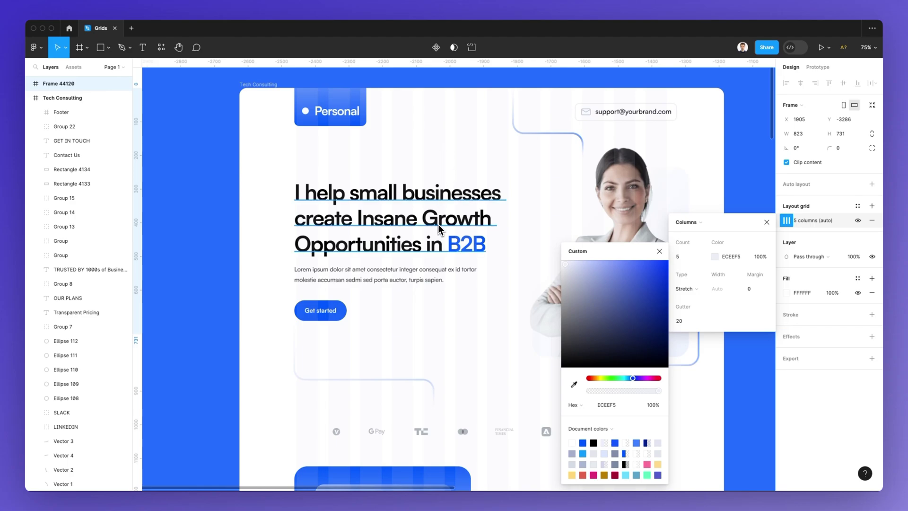
scroll(439, 224, right, 2)
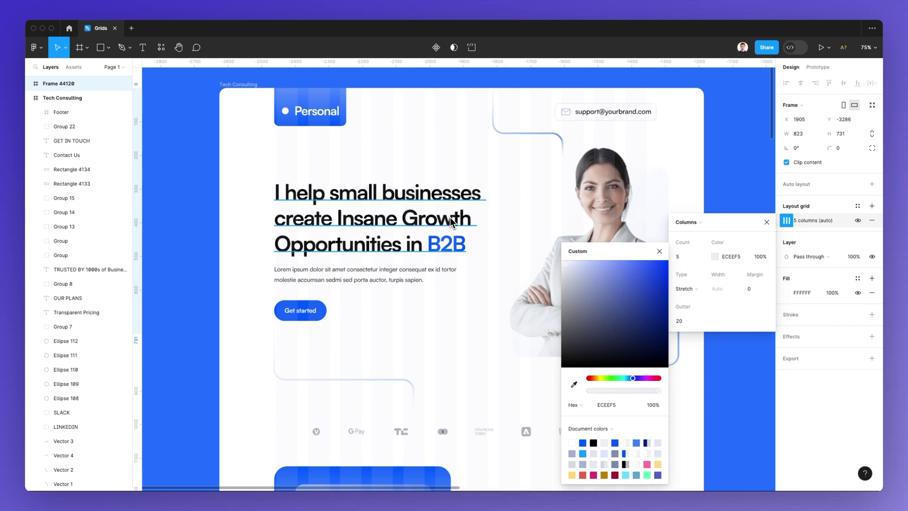
scroll(488, 238, right, 3)
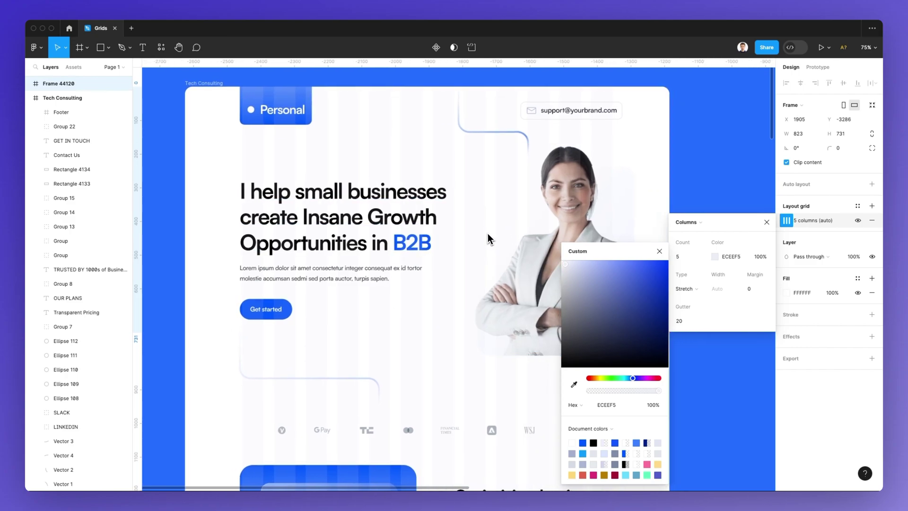
scroll(489, 238, down, 1)
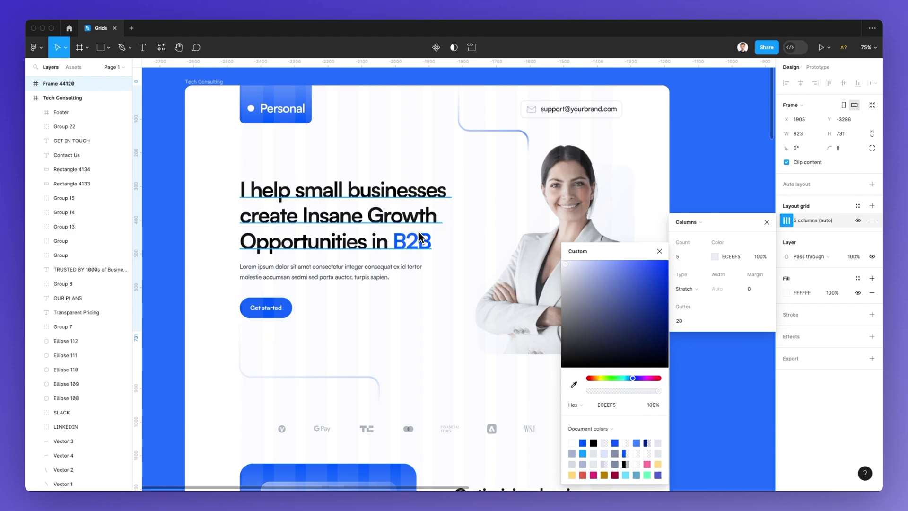
scroll(419, 231, right, 15)
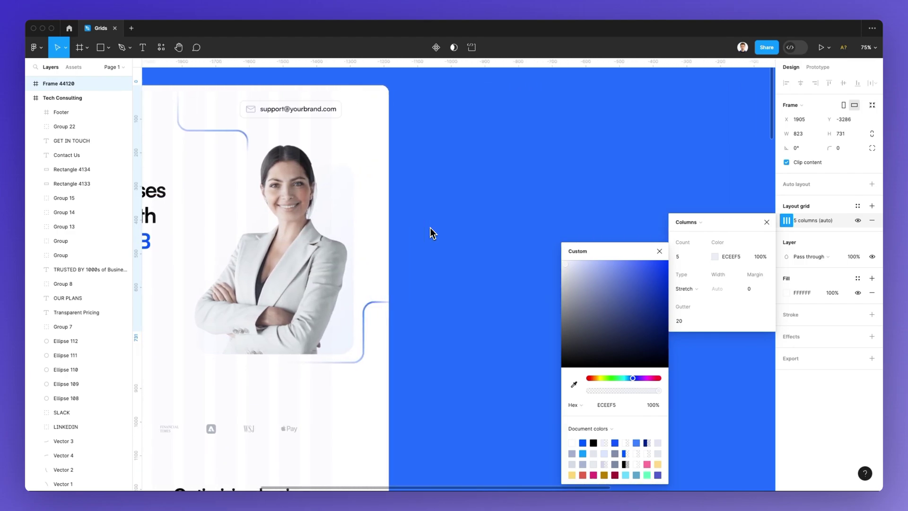
- Set the column count to 12, keeping the ECEEF5 colour
scroll(430, 228, left, 10)
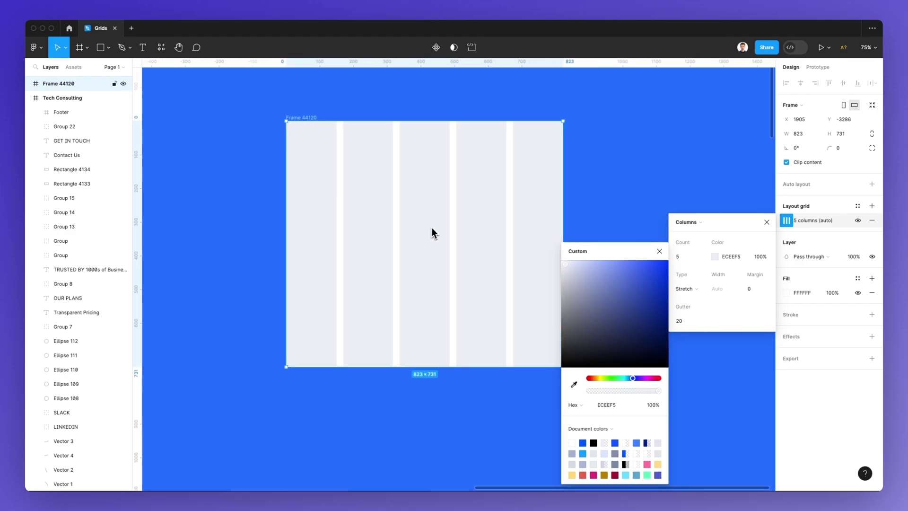
click(659, 251)
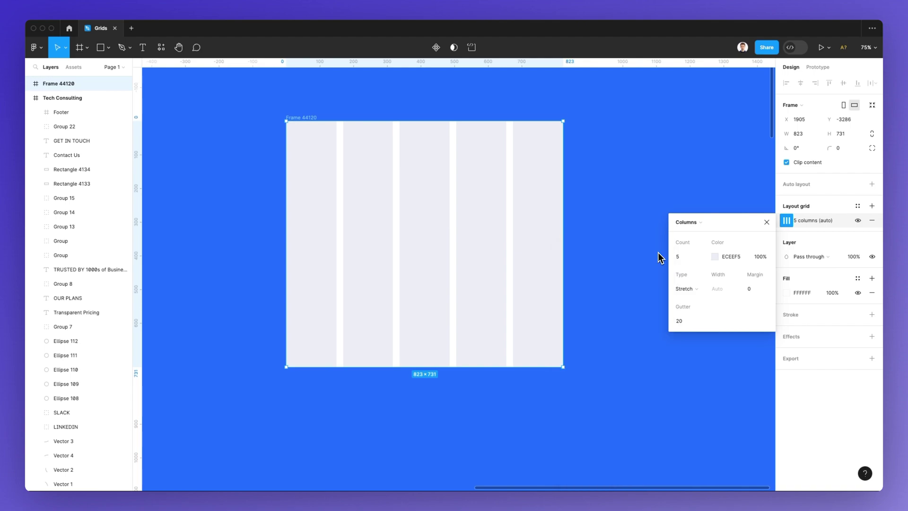
click(687, 256)
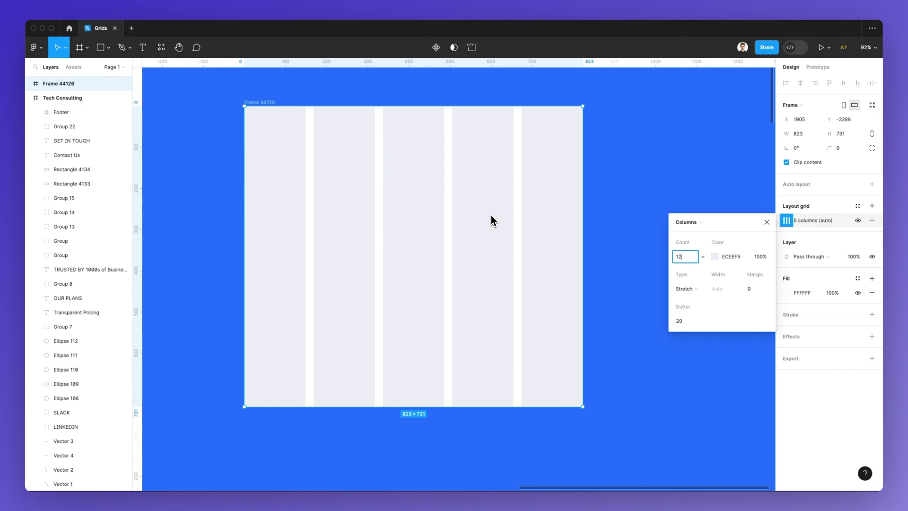
key(Return)
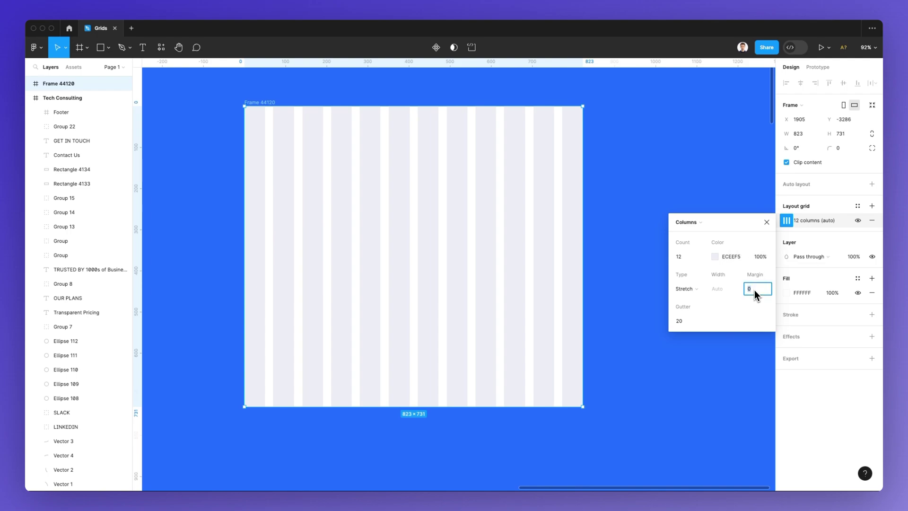
- Raise the column grid's margin to 100
key(shift+Up)
key(shift+Up)
key(shift+Up)
key(shift+Up)
key(shift+Up)
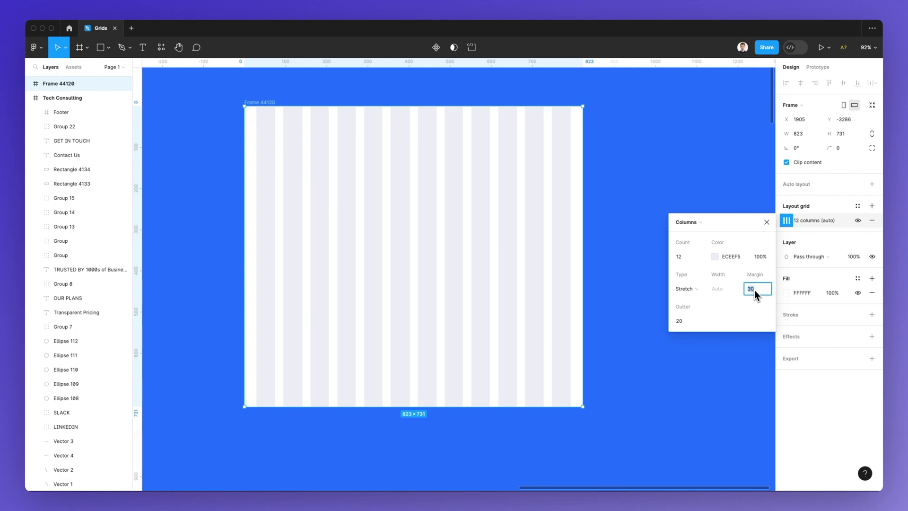
key(shift+Up)
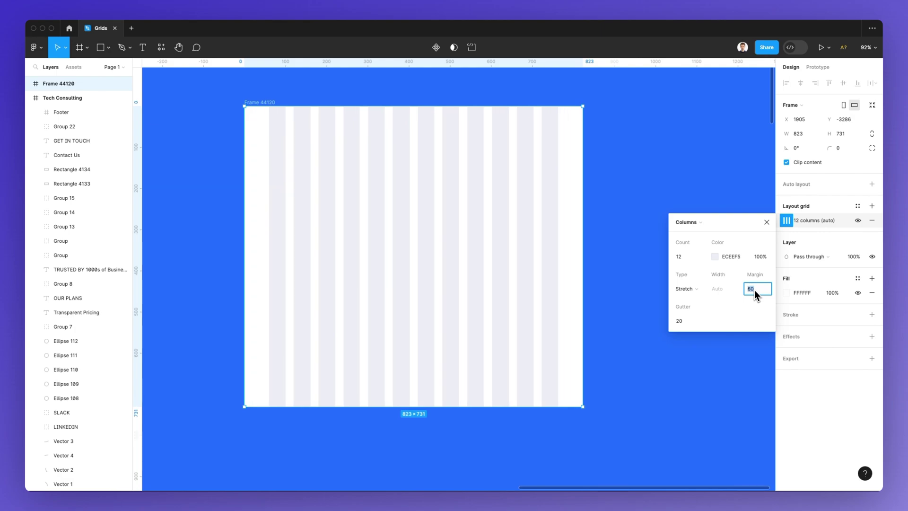
key(shift+Up)
key(shift+Up)
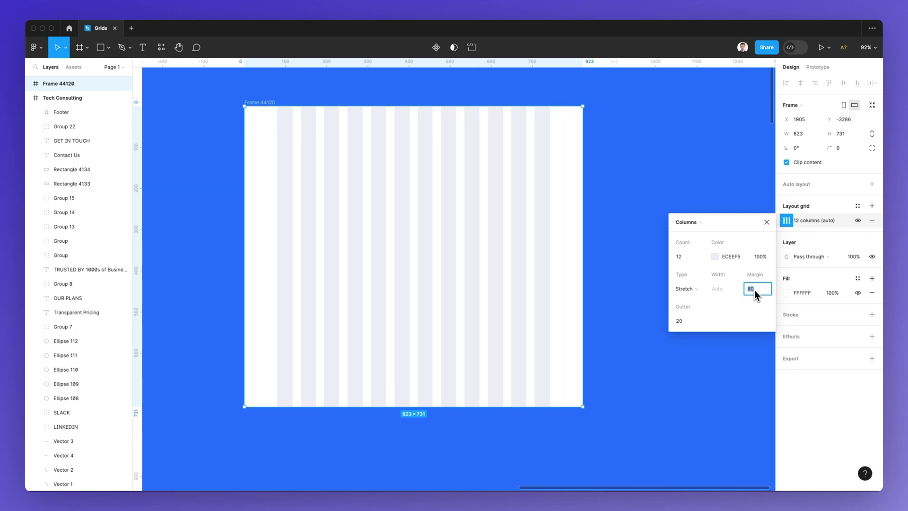
key(shift+Up)
key(shift+Up)
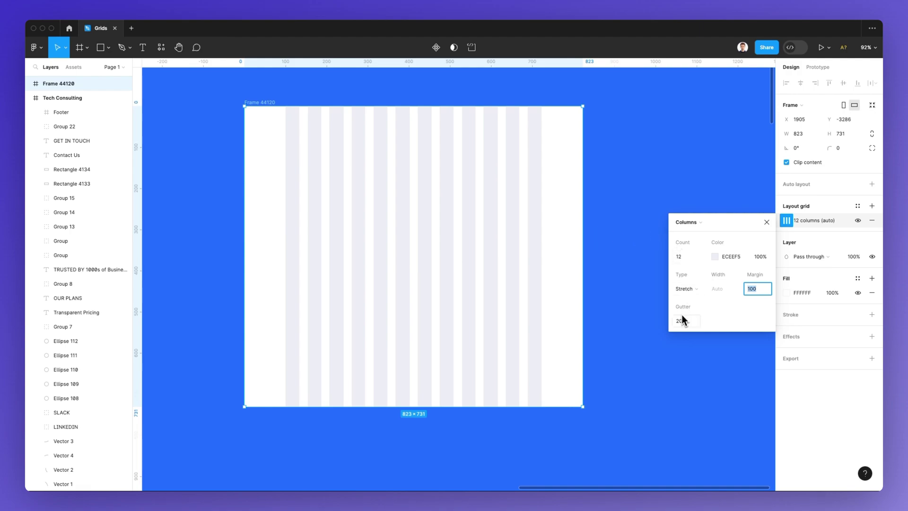
key(BackSpace)
scroll(355, 246, up, 5)
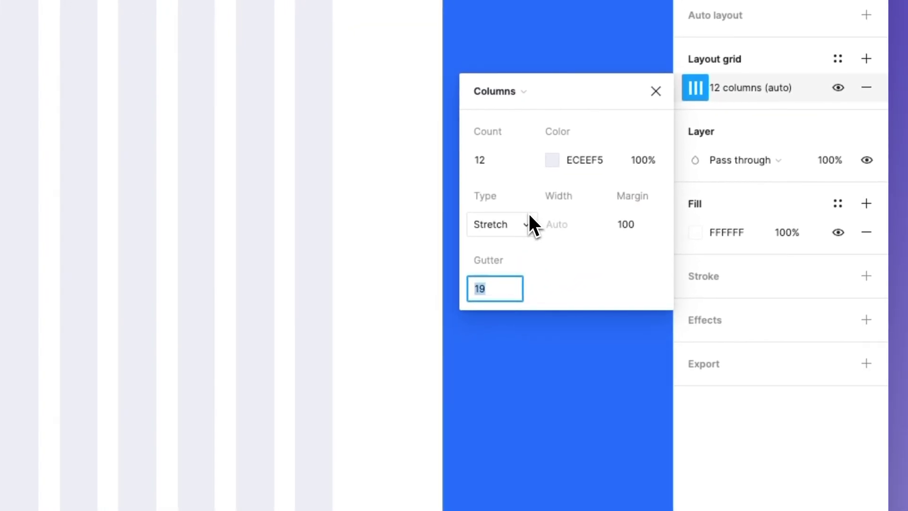
- Lower the gutter between columns to 6
key(Return)
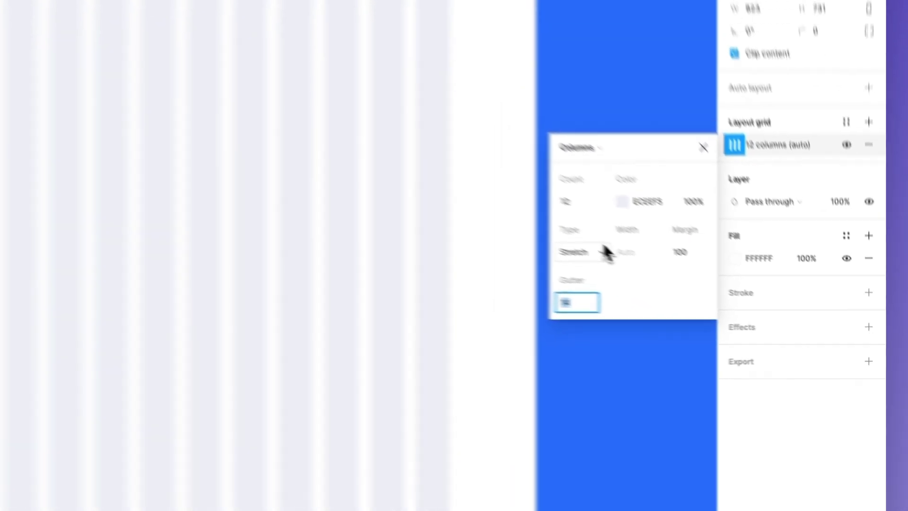
text(7)
key(Return)
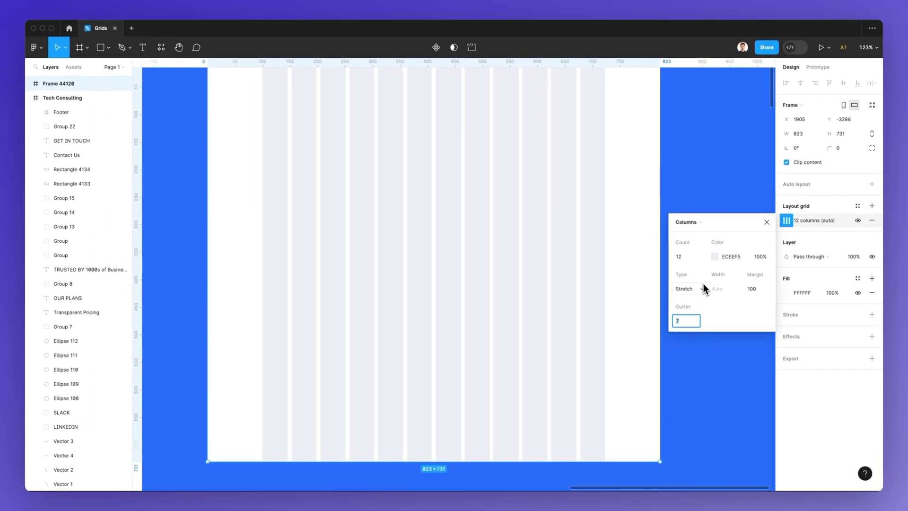
key(Down)
scroll(594, 267, up, 2)
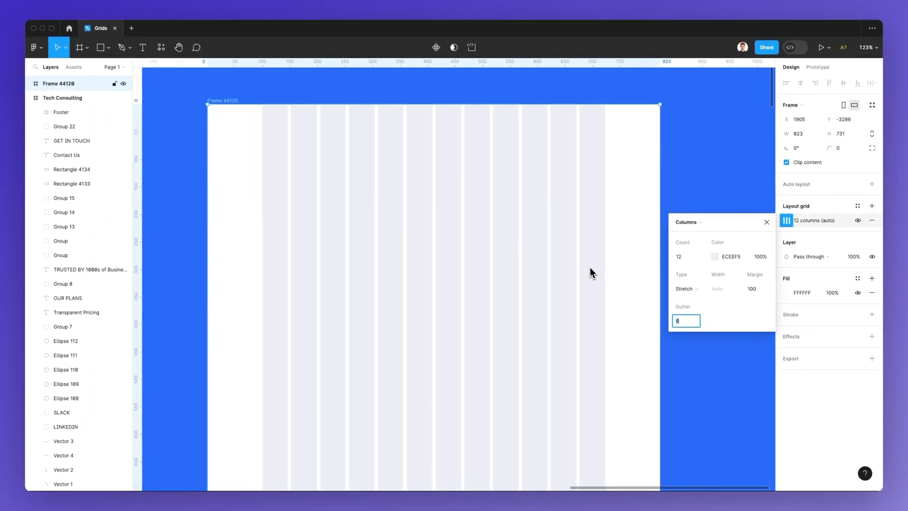
scroll(589, 273, down, 1)
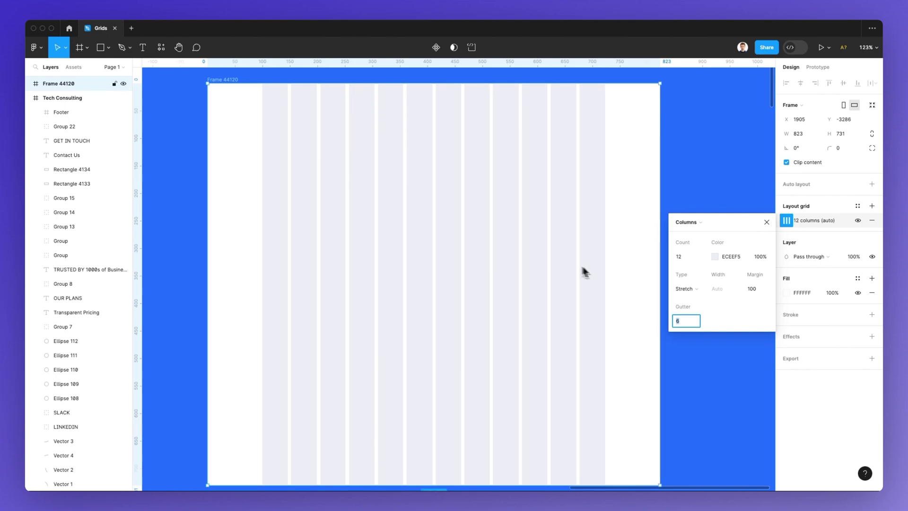
click(682, 291)
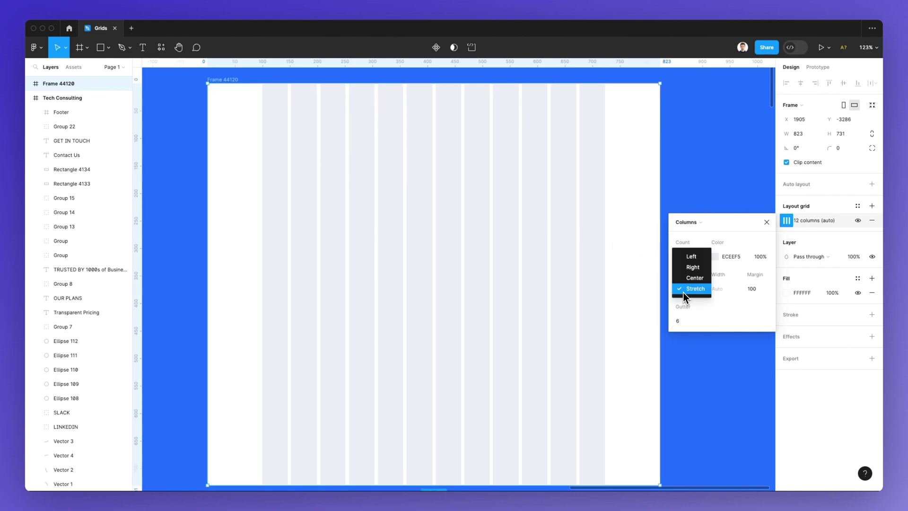
click(692, 256)
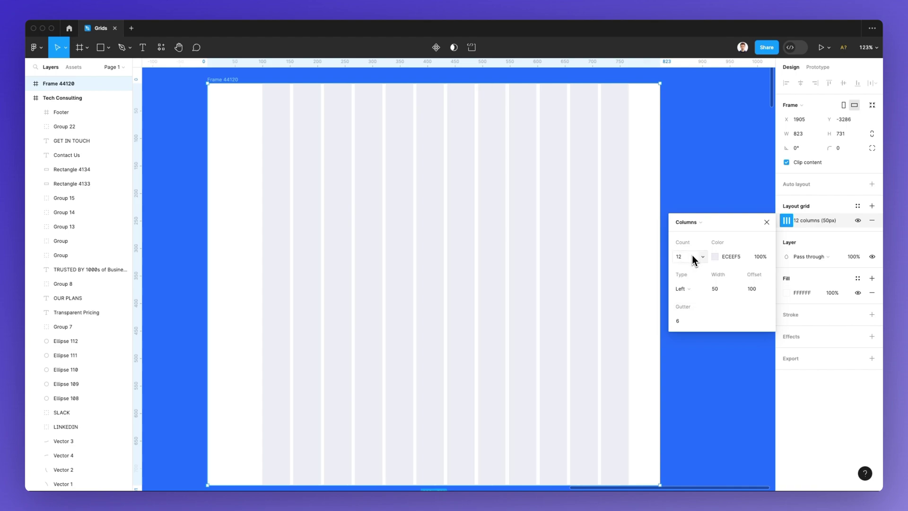
click(688, 290)
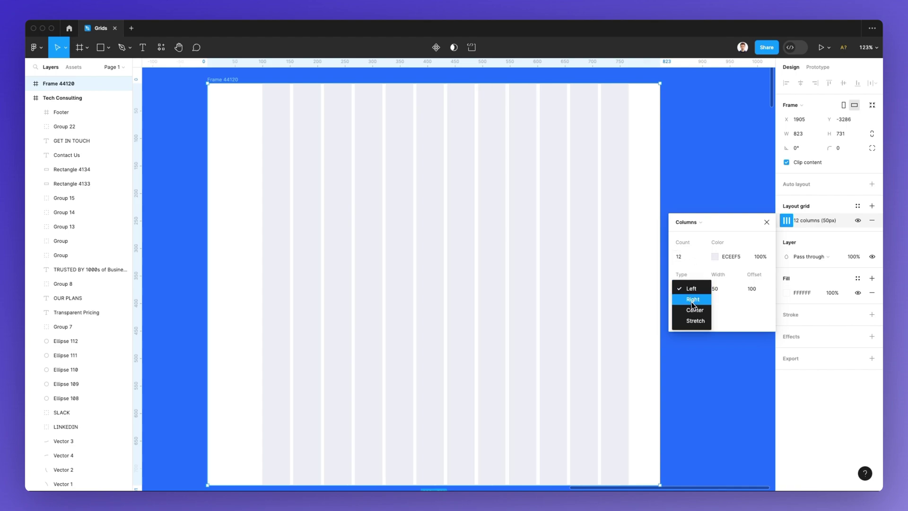
click(691, 302)
click(688, 290)
click(688, 299)
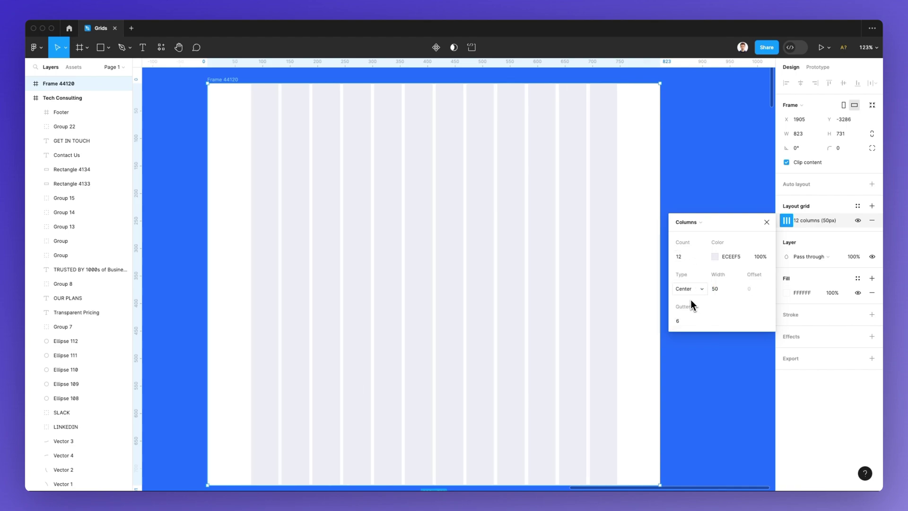
click(690, 291)
click(691, 299)
click(684, 289)
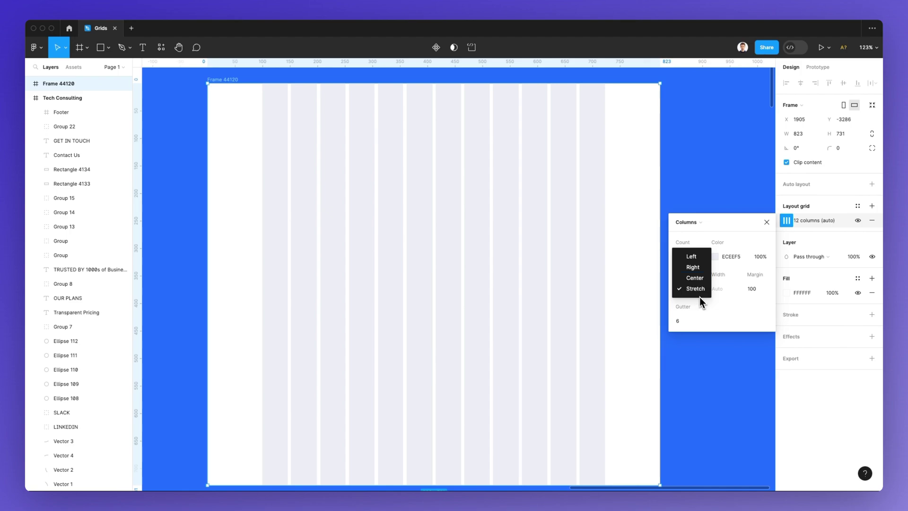
click(698, 293)
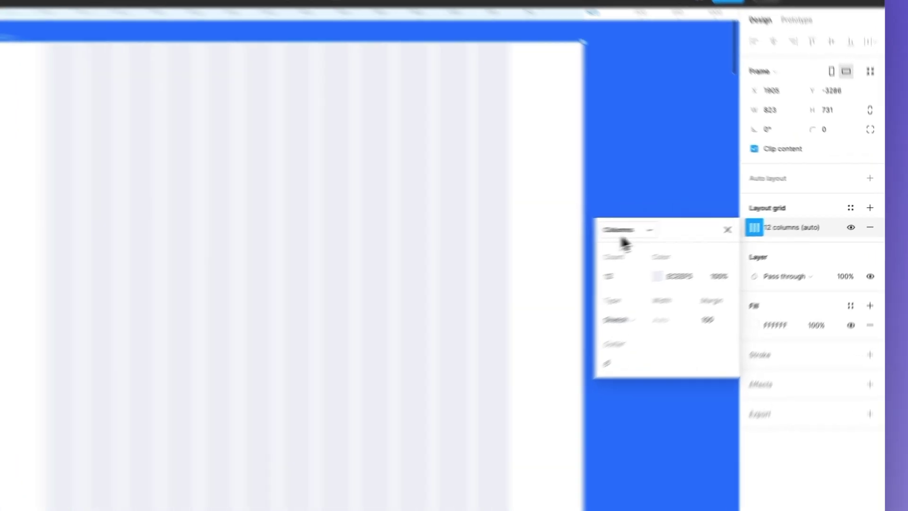
- Switch the 12-column grid to 12 rows, keeping margin 100 and gutter 6
click(688, 225)
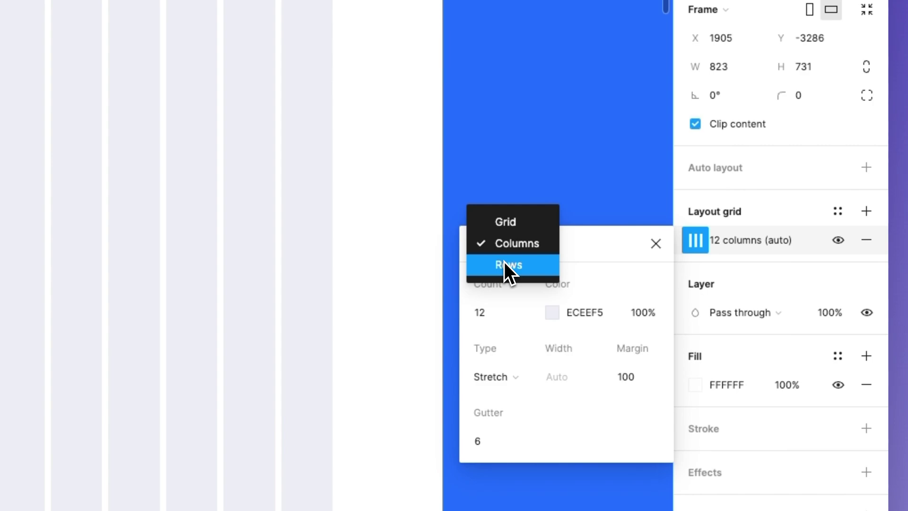
click(504, 263)
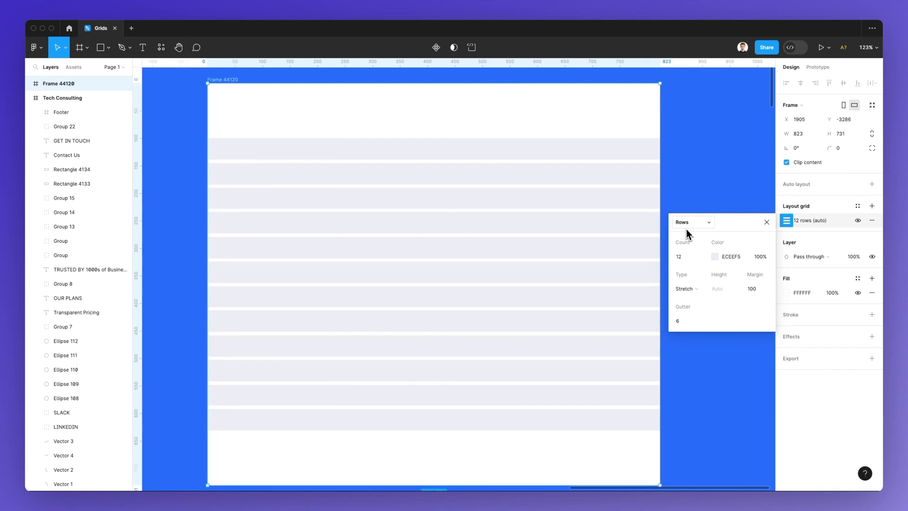
- Zoom out and pan left to view the Tech Consulting page beside the new frame
scroll(635, 248, down, 5)
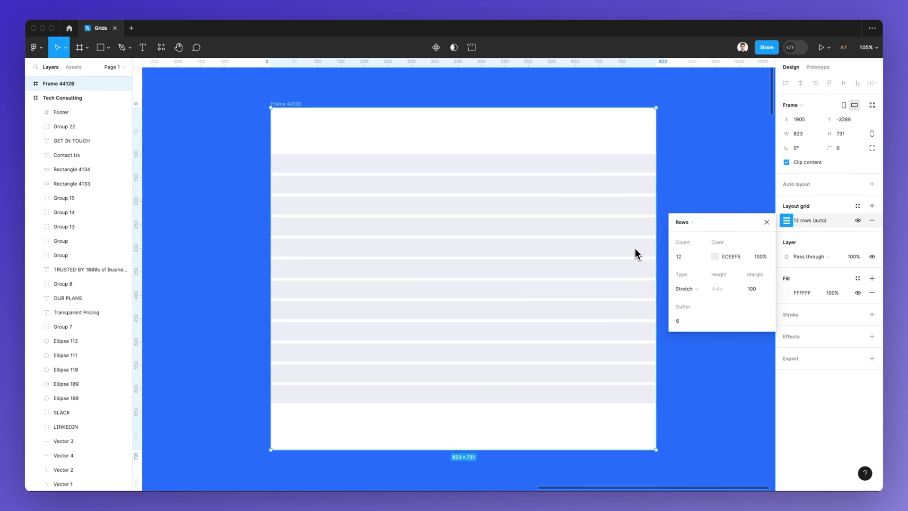
scroll(634, 248, down, 4)
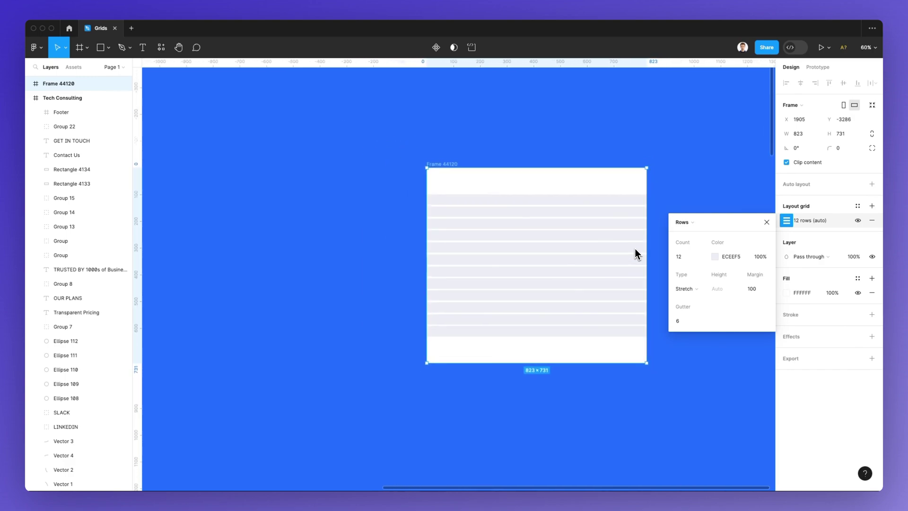
scroll(634, 249, left, 6)
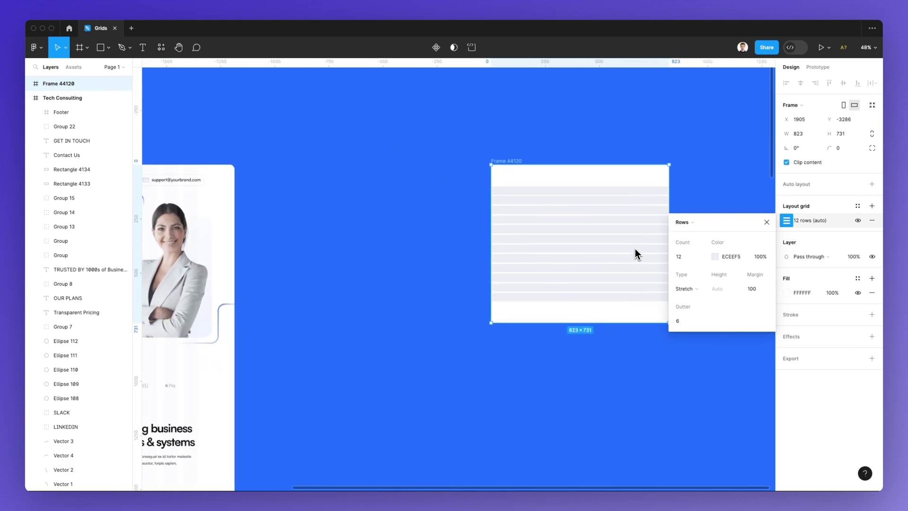
scroll(634, 249, left, 8)
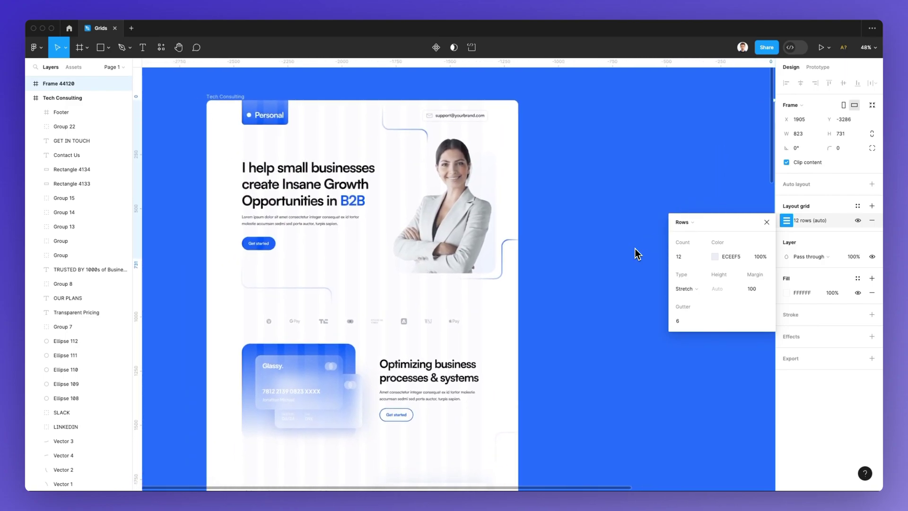
scroll(635, 248, right, 3)
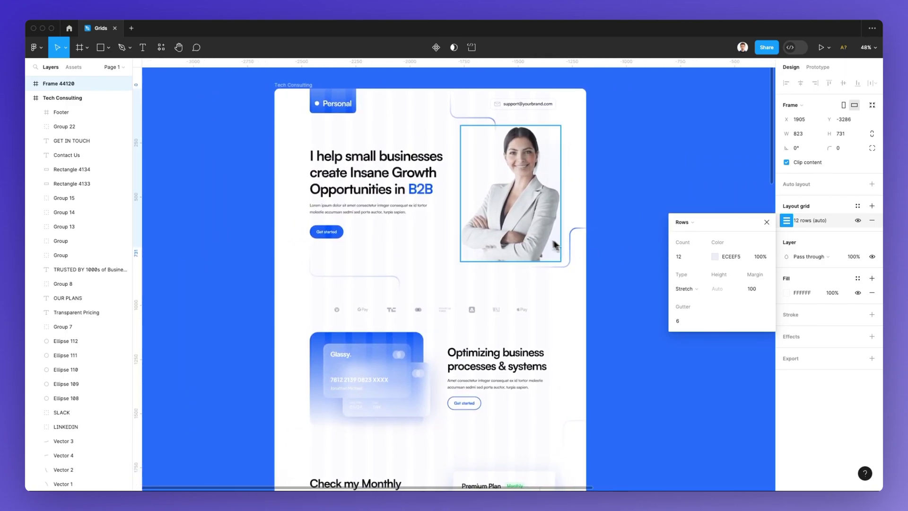
scroll(535, 235, up, 2)
scroll(535, 236, left, 1)
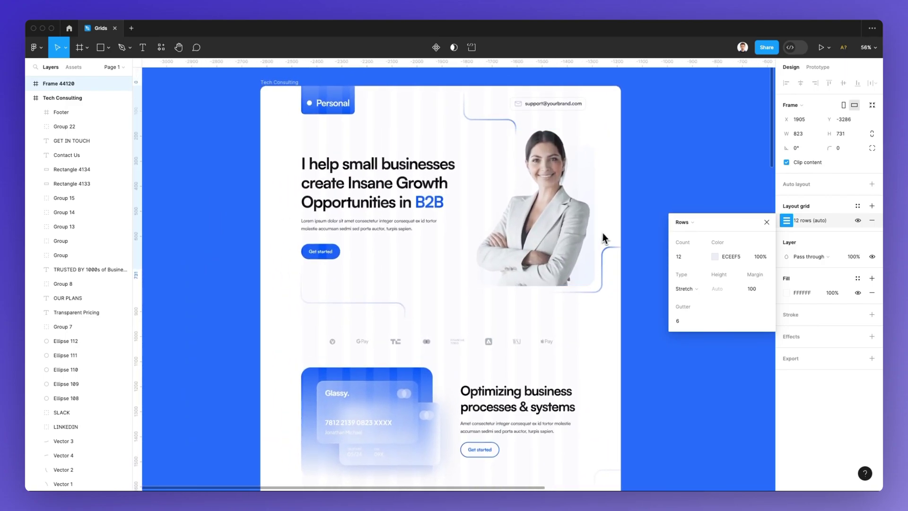